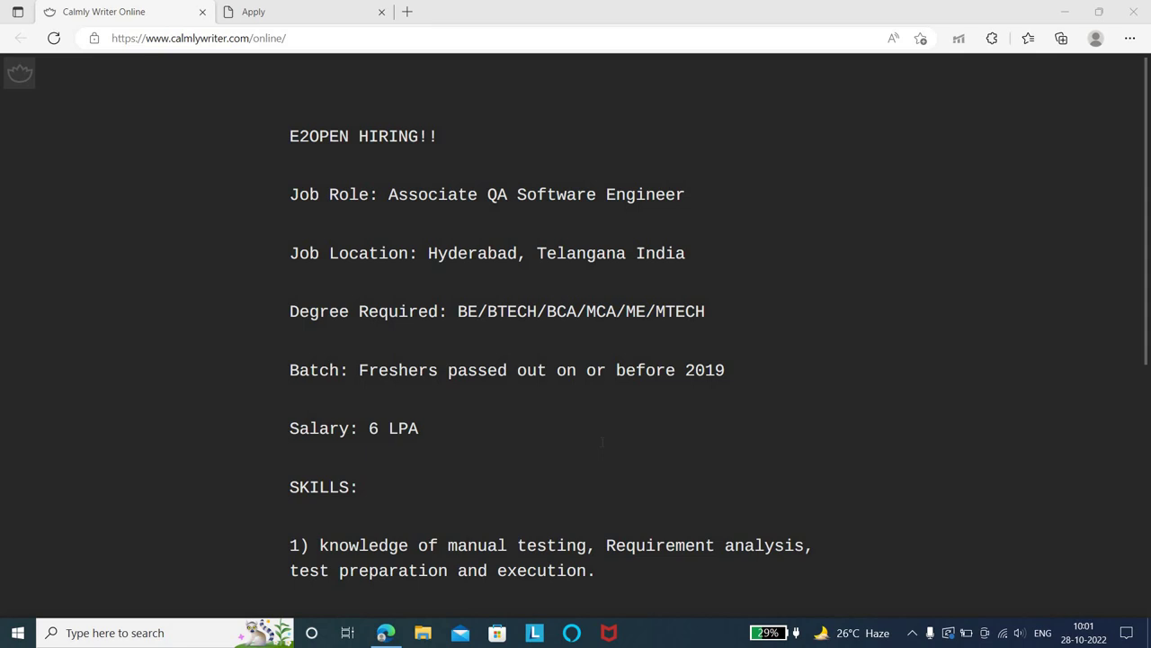
Leave the Calmly Writer job post and bring up the e2open Apply page in UKG Pro
scroll(602, 441, "down", 3)
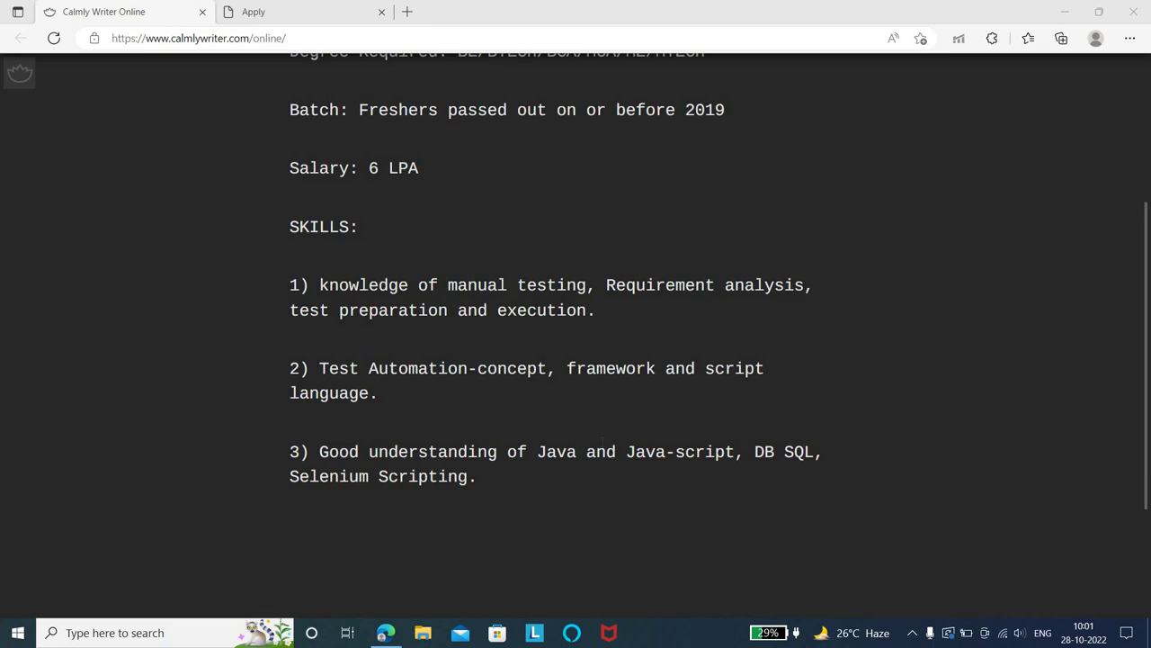
scroll(601, 439, "up", 3)
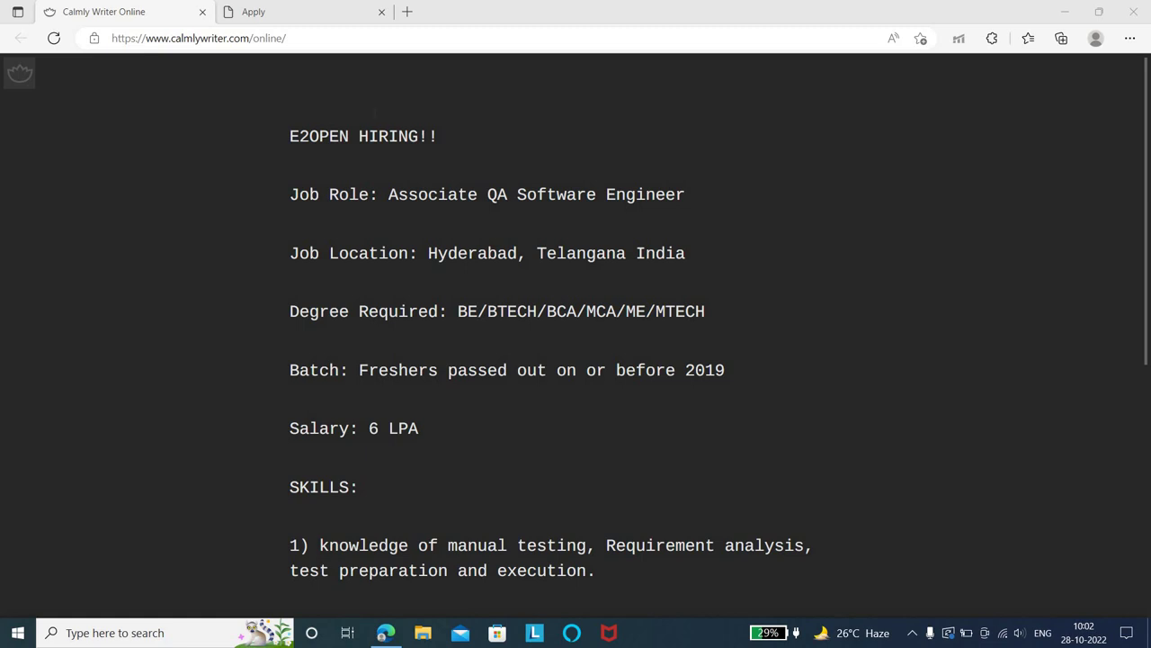
left_click(319, 9)
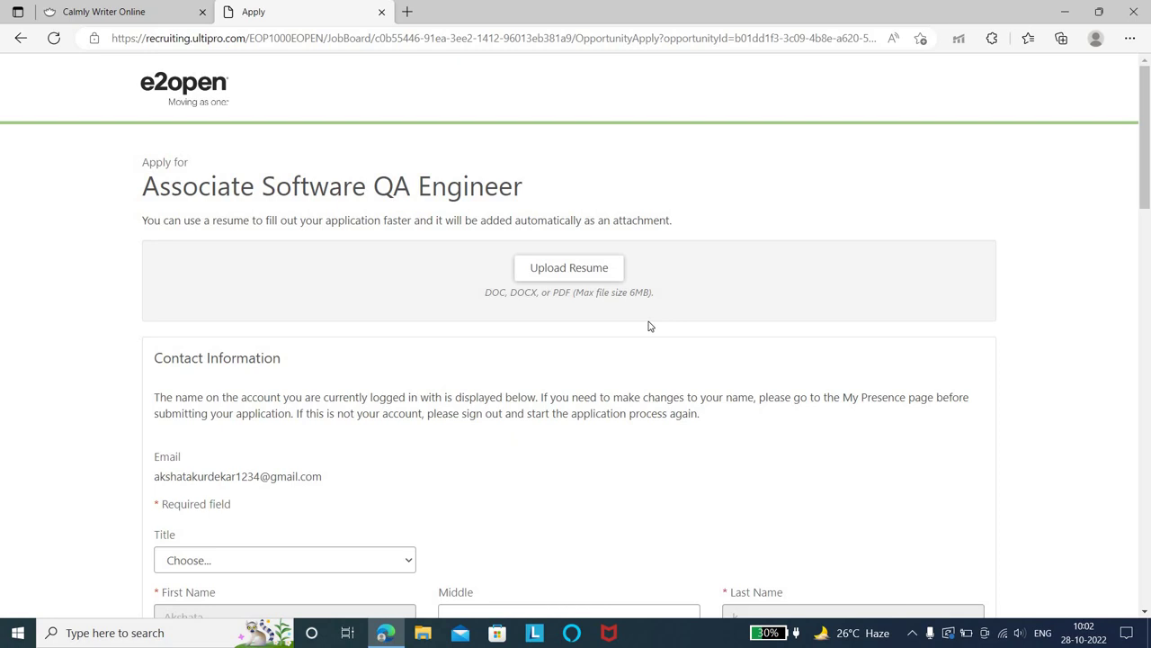
Scroll past the partly prefilled Contact Information to the Work Experience, Education and Skills sections
scroll(650, 326, "down", 3)
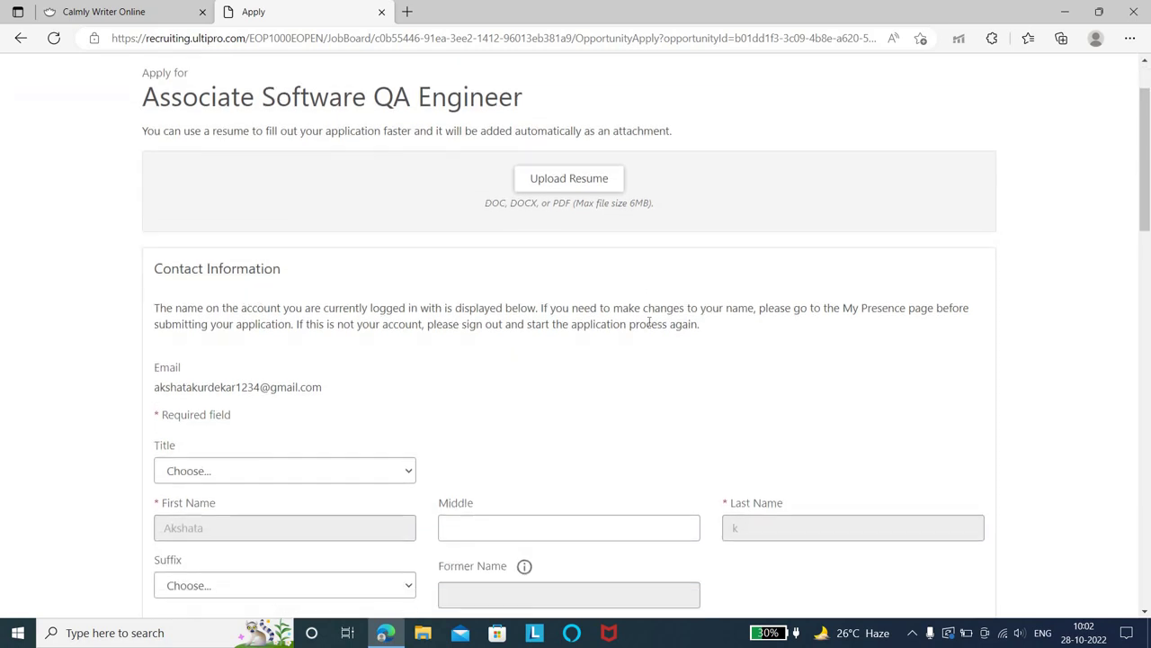
scroll(650, 326, "down", 1)
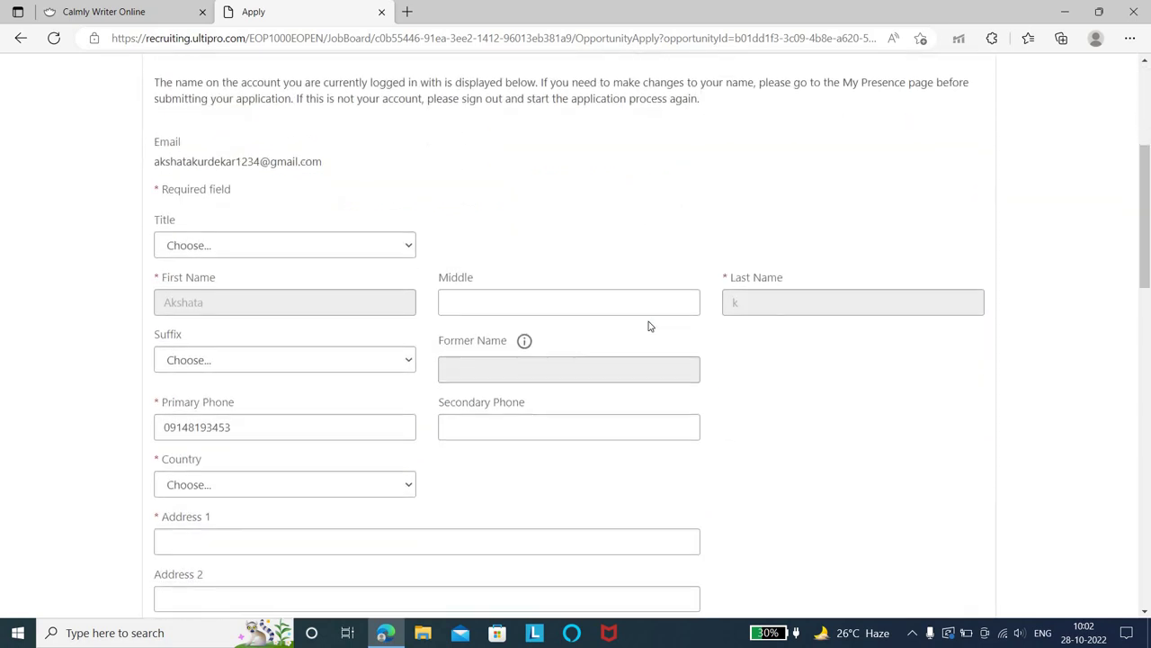
scroll(650, 323, "down", 1)
scroll(649, 322, "down", 1)
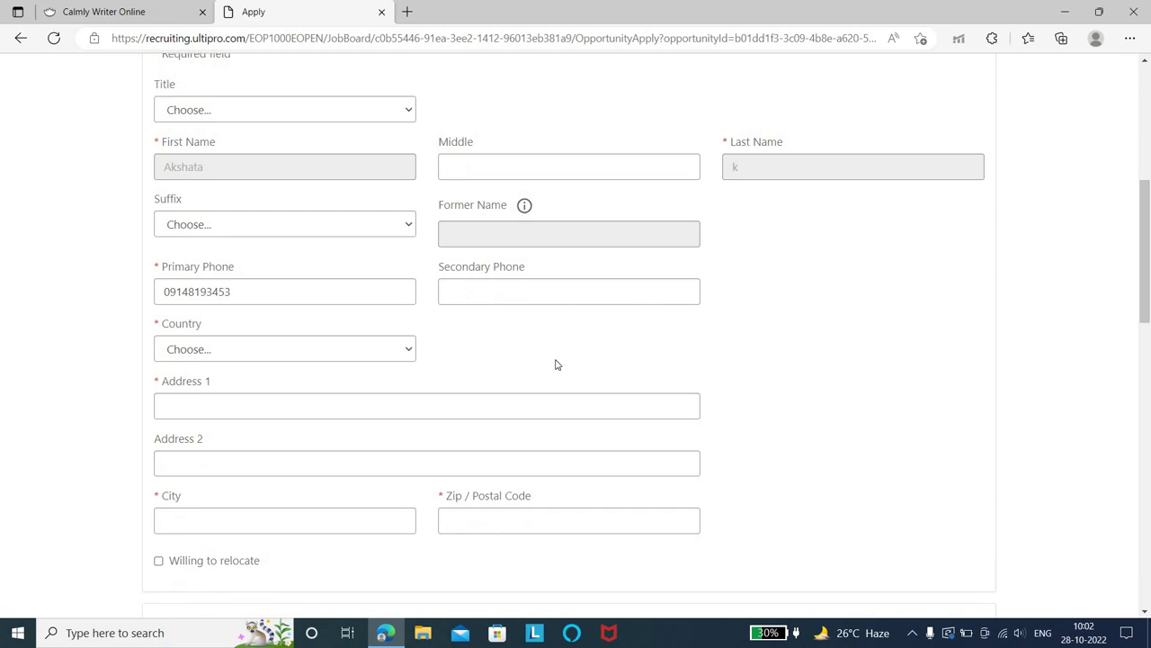
scroll(557, 371, "down", 5)
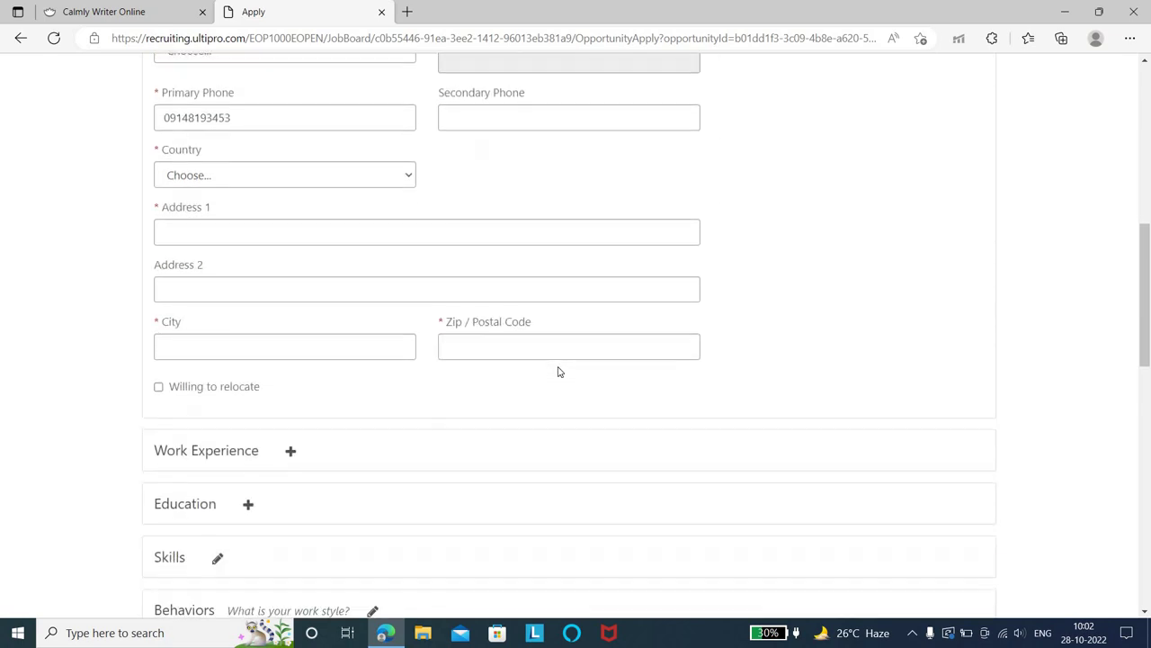
scroll(558, 371, "down", 1)
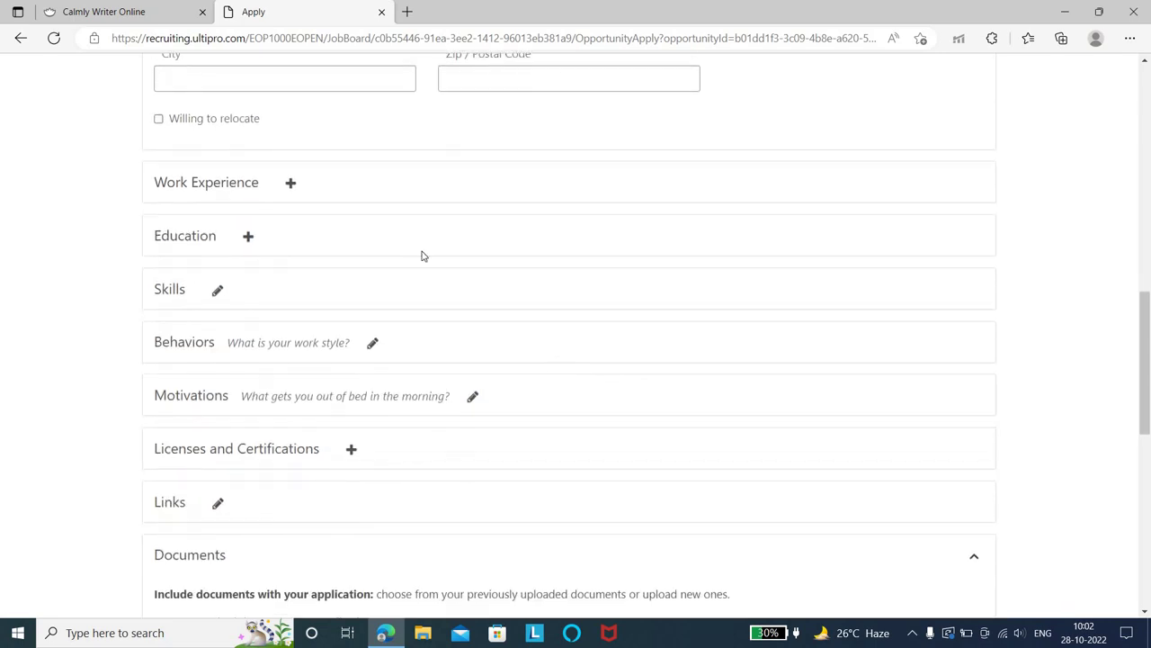
left_click(290, 185)
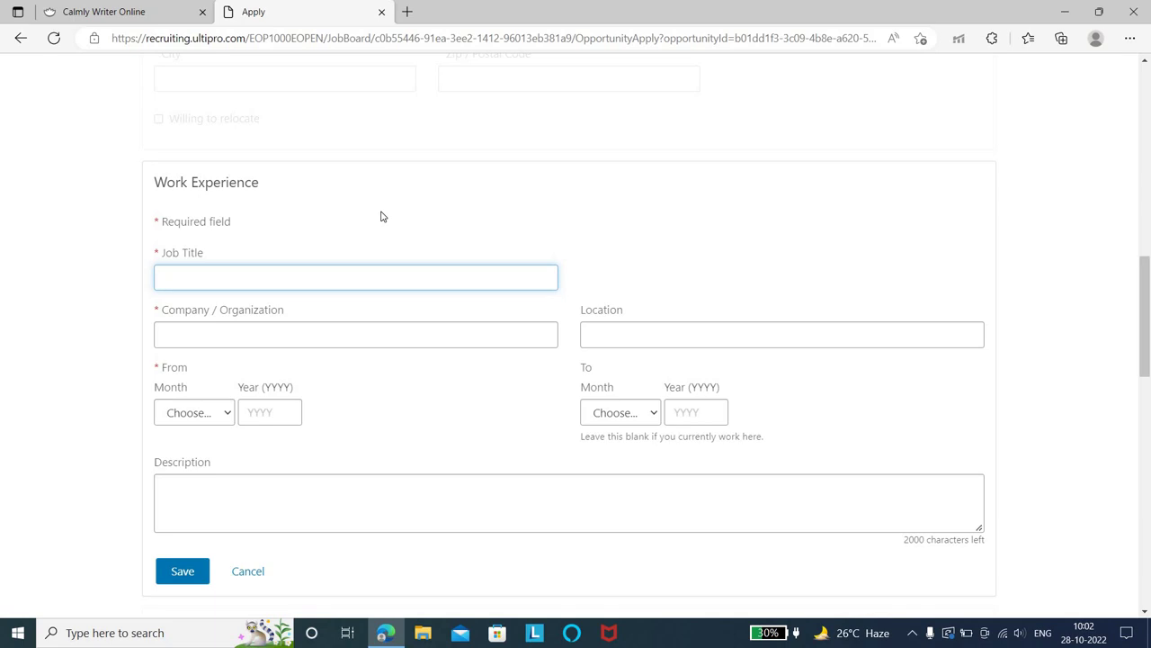
scroll(380, 216, "down", 1)
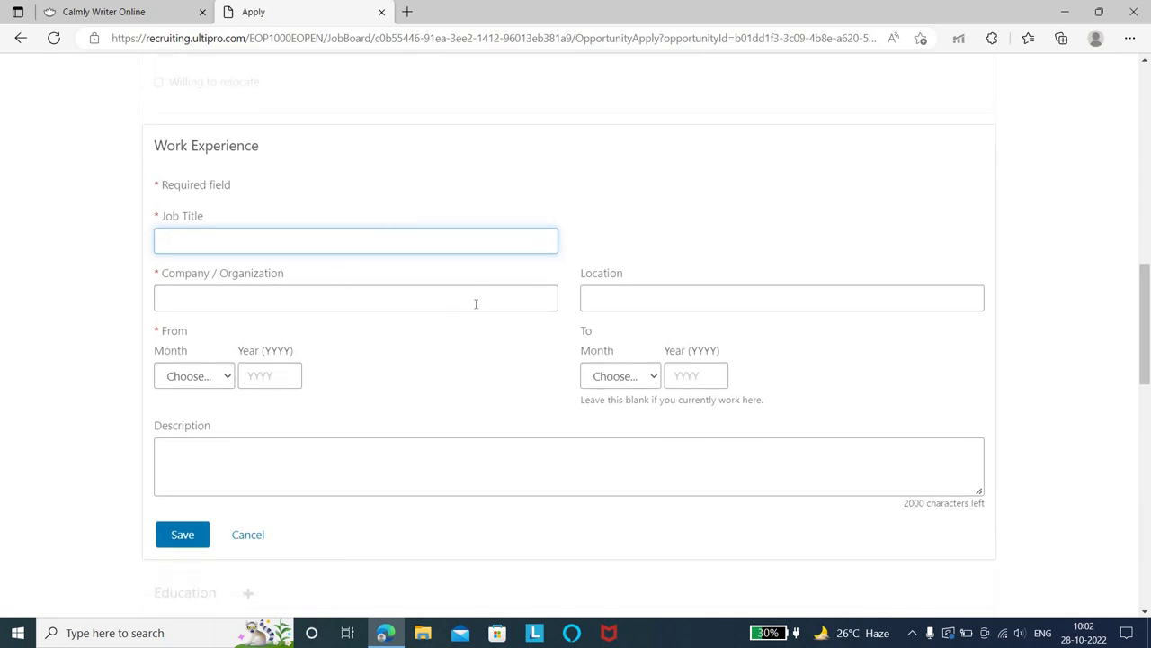
scroll(476, 303, "down", 3)
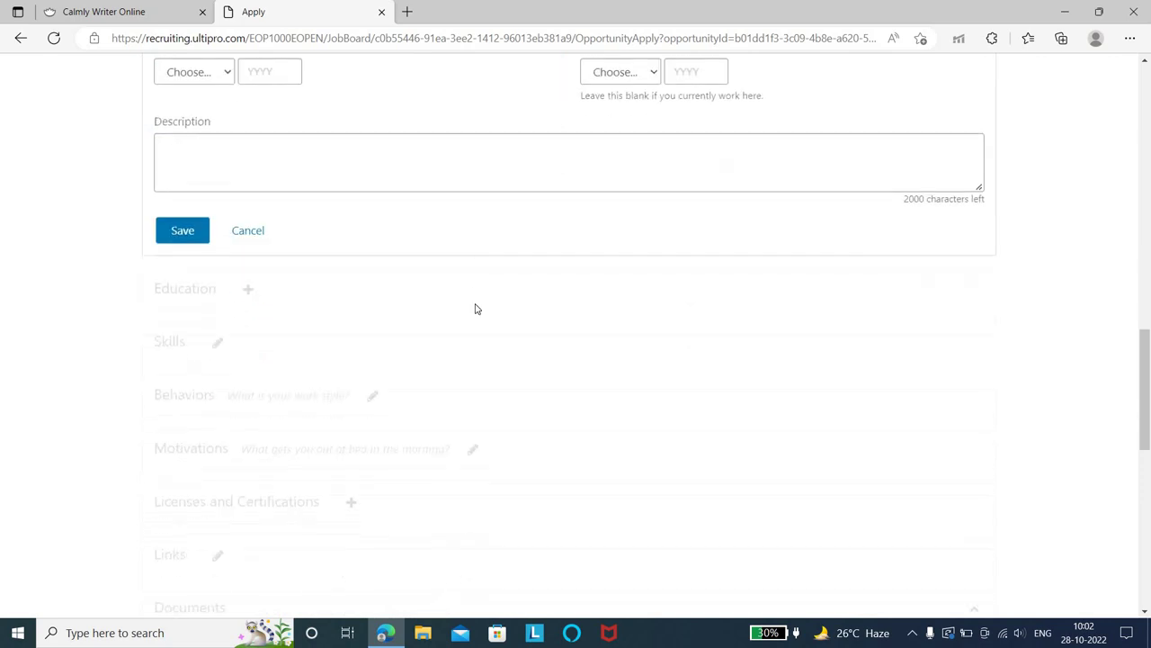
left_click(248, 231)
scroll(270, 329, "down", 4)
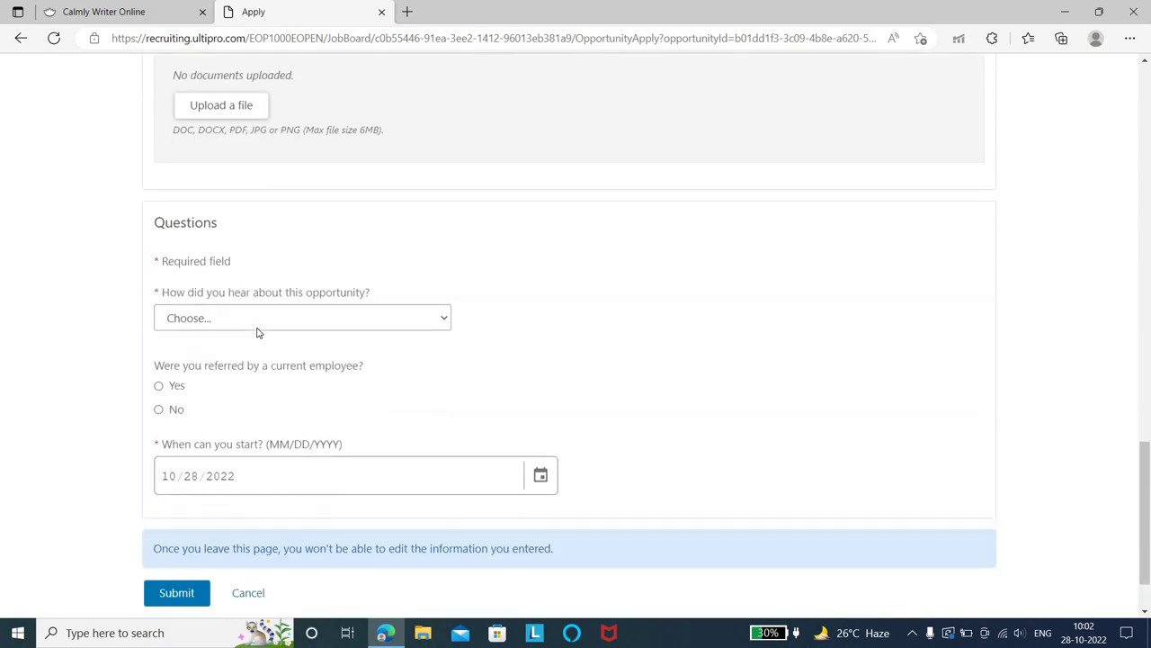
scroll(257, 333, "up", 8)
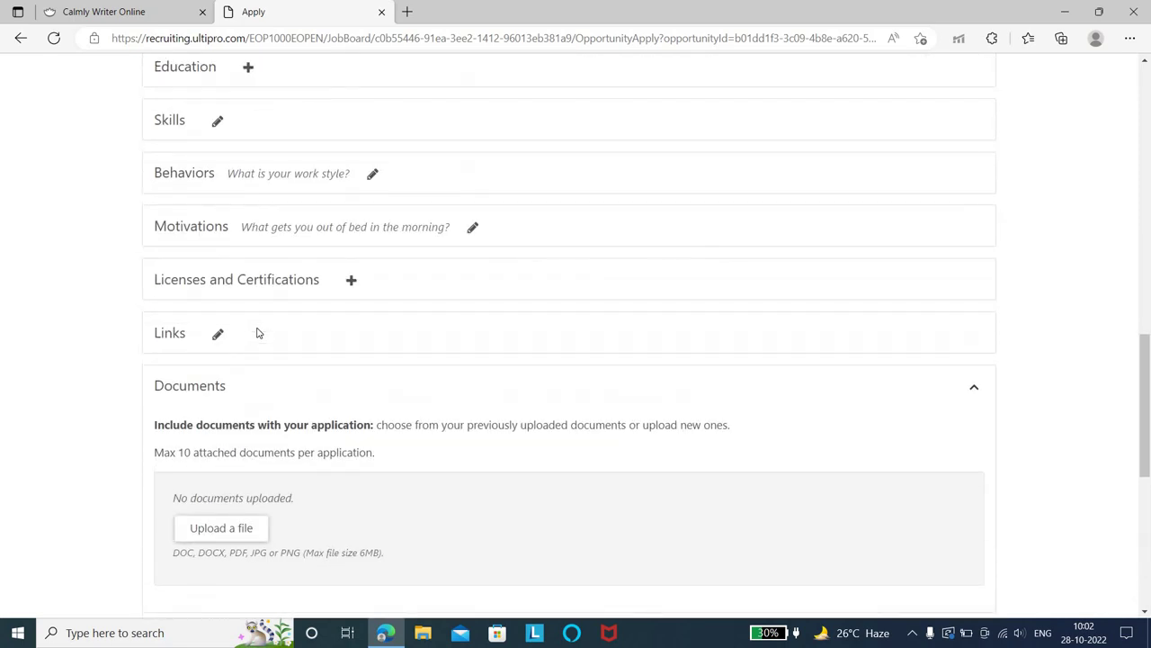
scroll(256, 333, "up", 1)
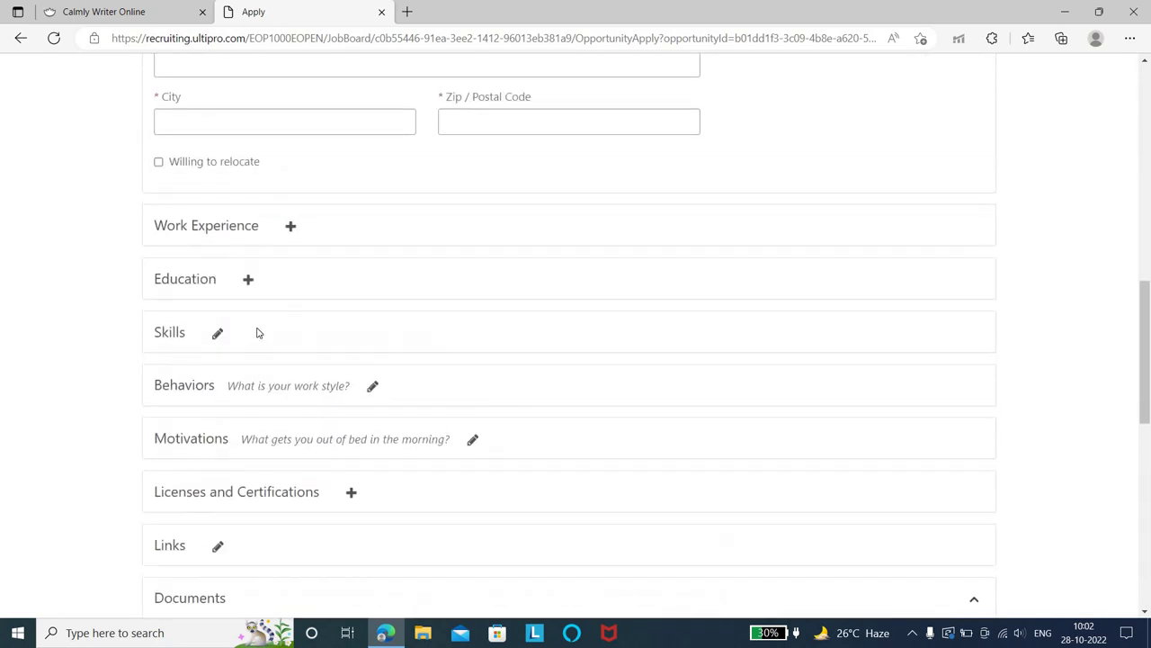
scroll(257, 333, "up", 3)
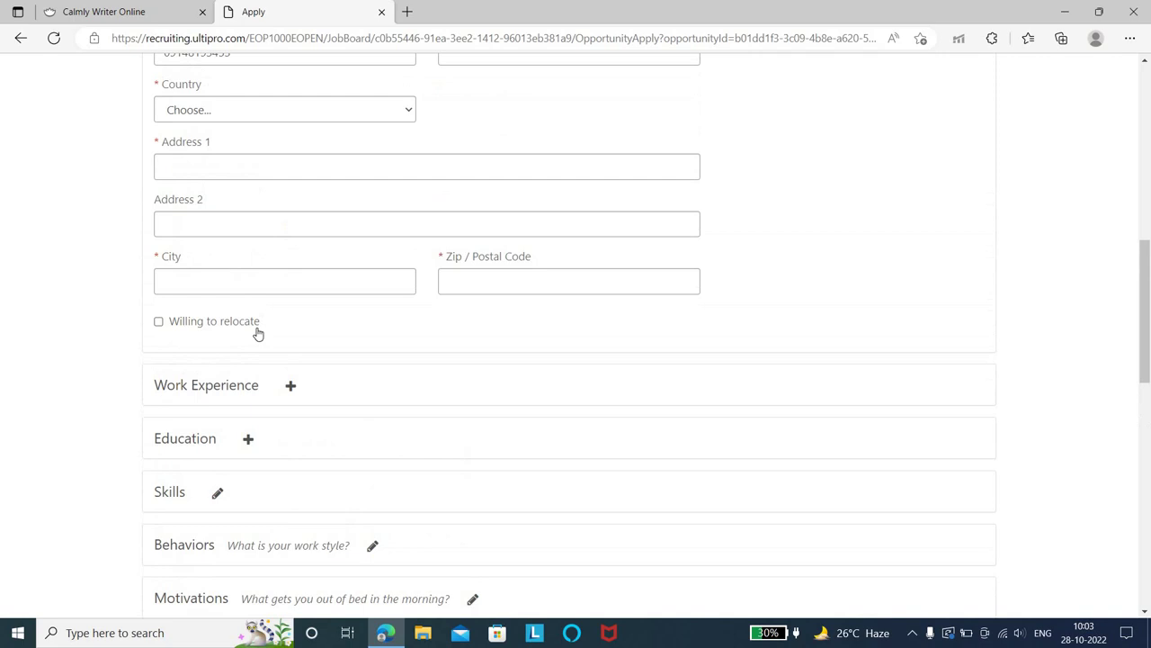
scroll(257, 332, "down", 4)
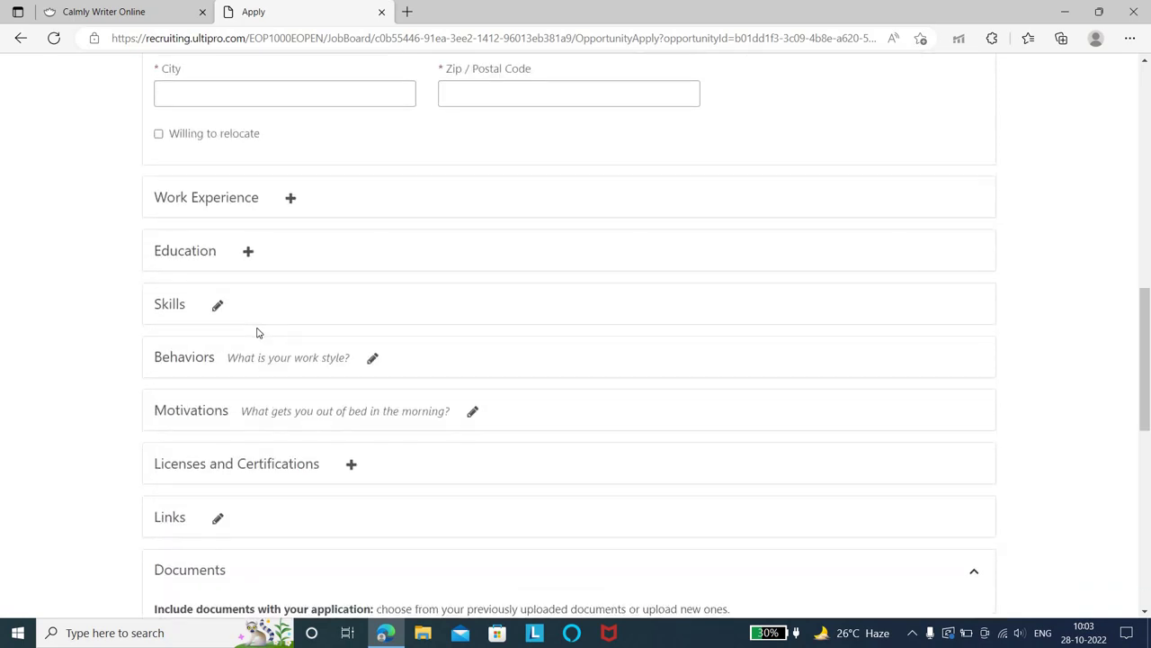
left_click(216, 305)
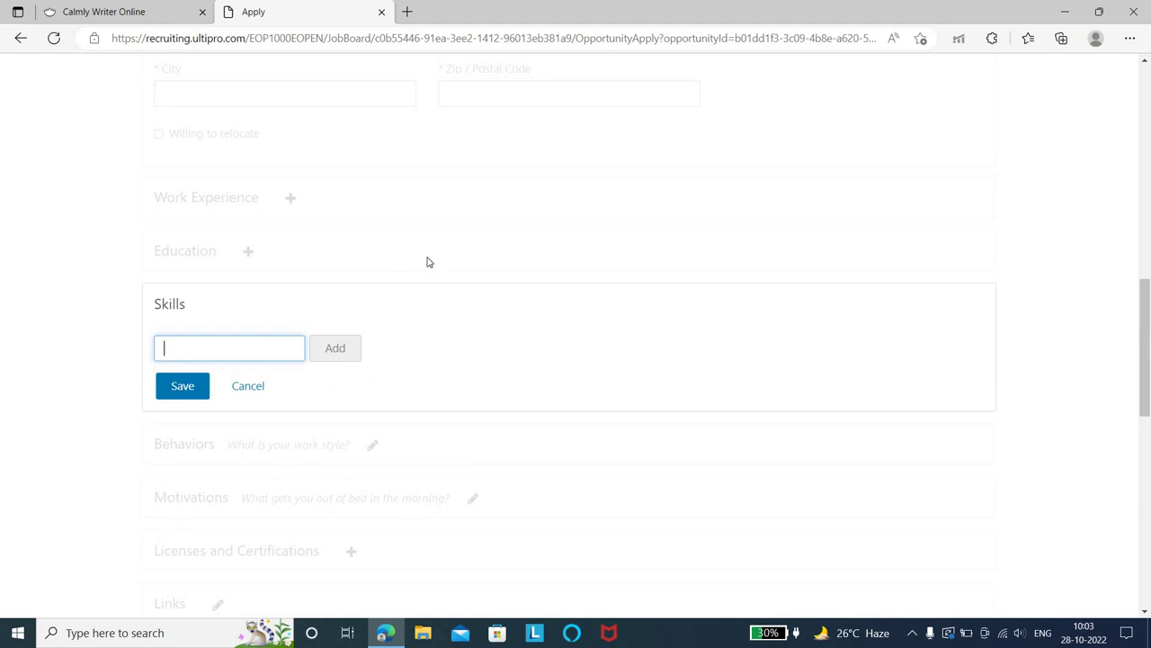
scroll(360, 288, "down", 1)
left_click(251, 326)
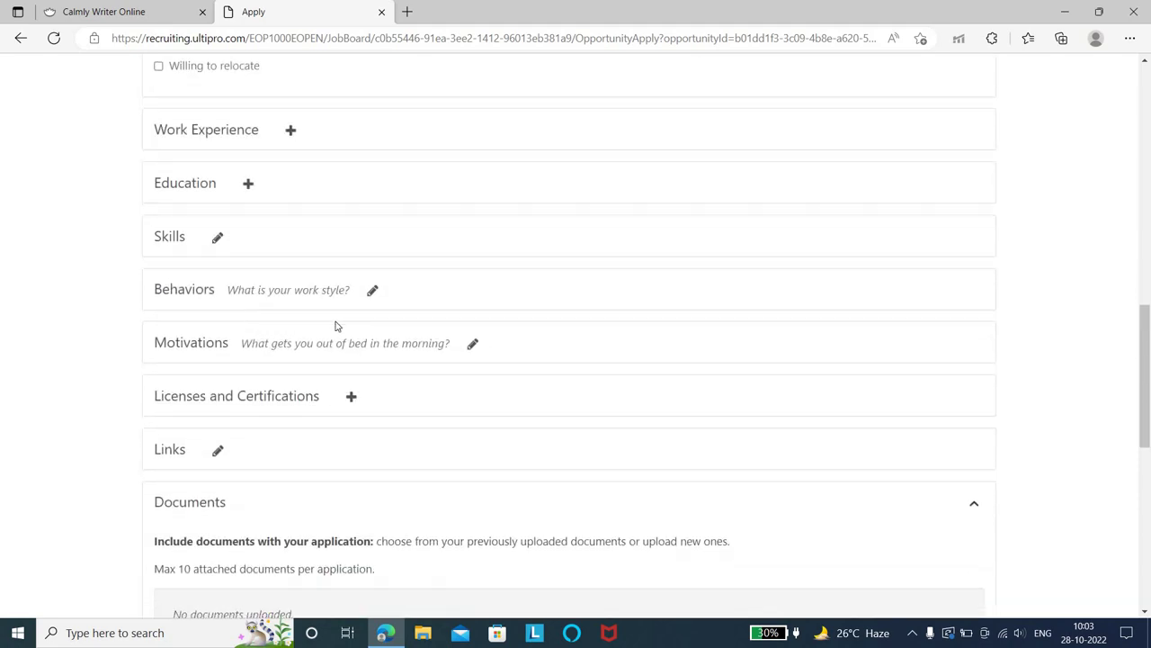
scroll(336, 325, "down", 1)
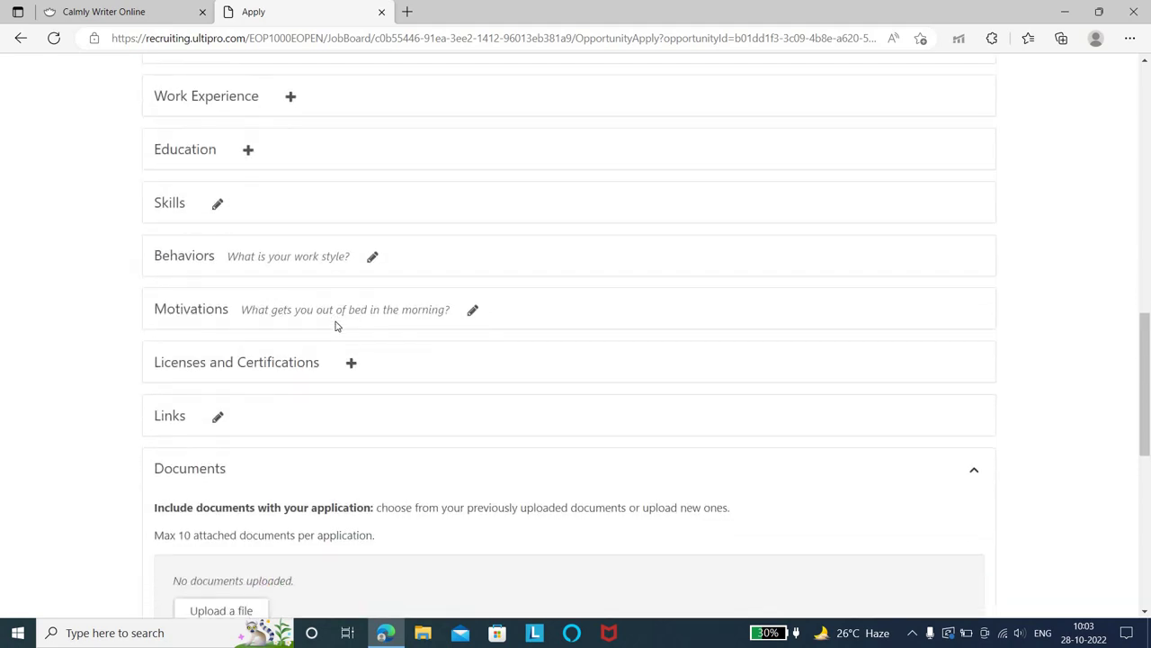
left_click(369, 261)
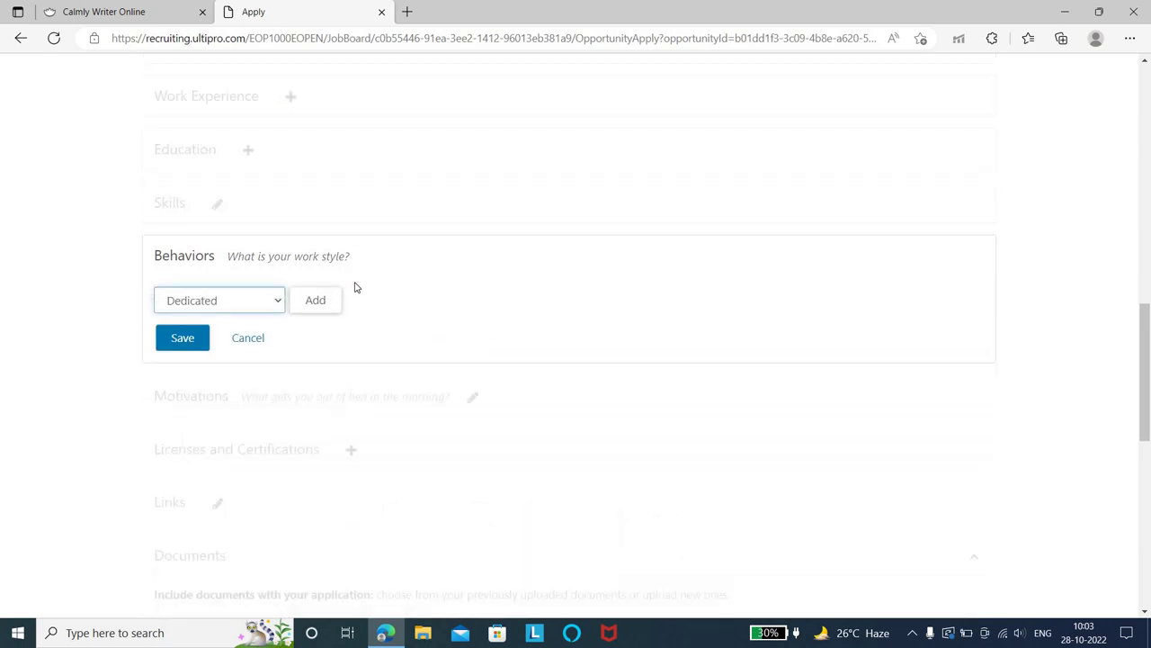
left_click(261, 339)
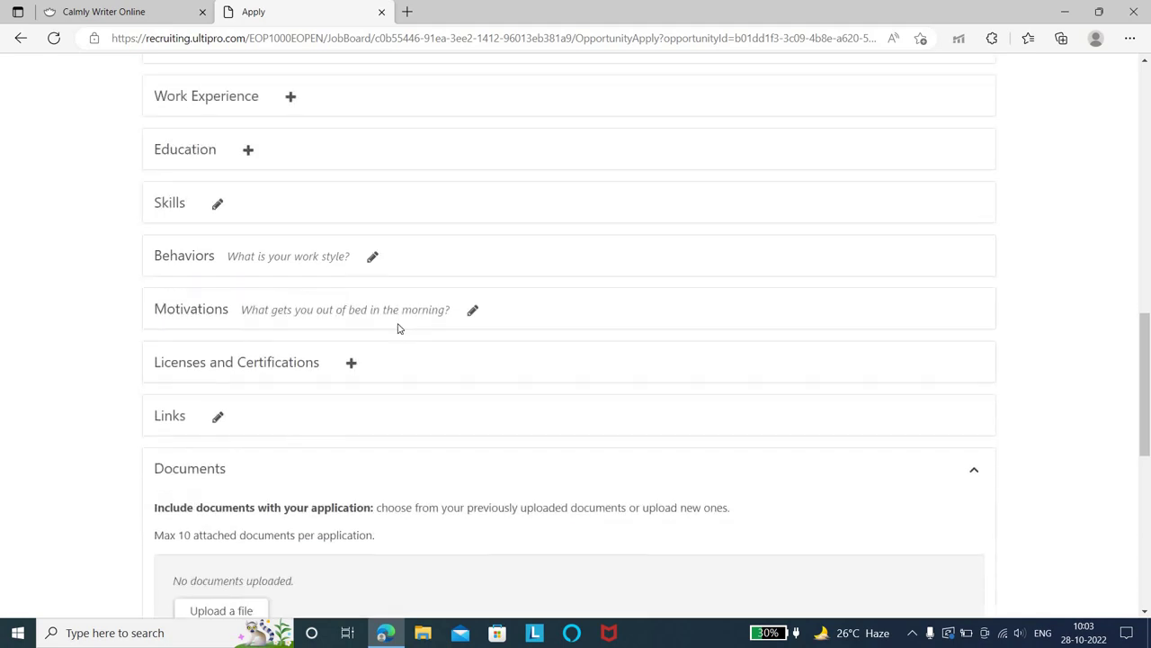
scroll(398, 327, "down", 1)
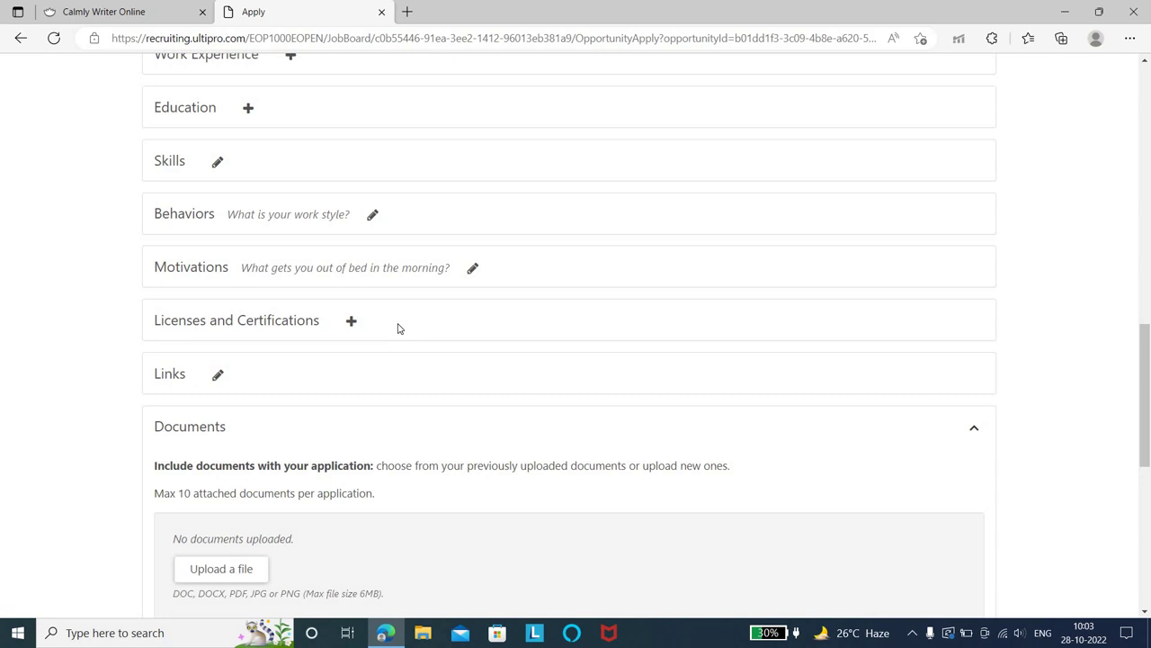
left_click(473, 268)
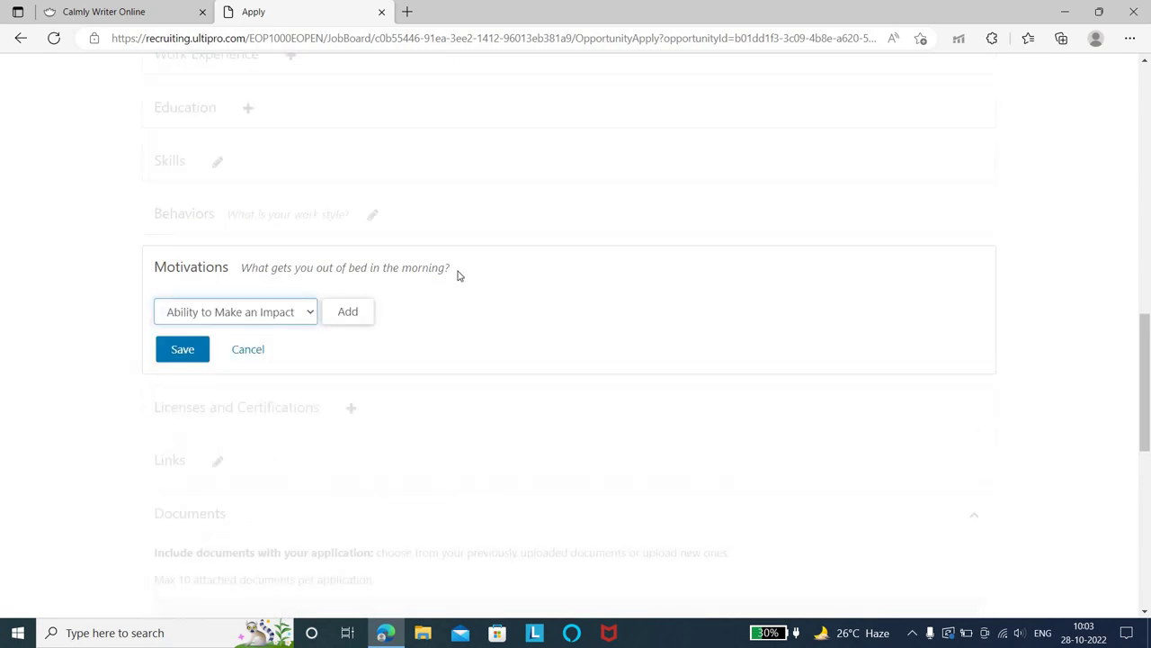
left_click(250, 349)
scroll(367, 354, "down", 1)
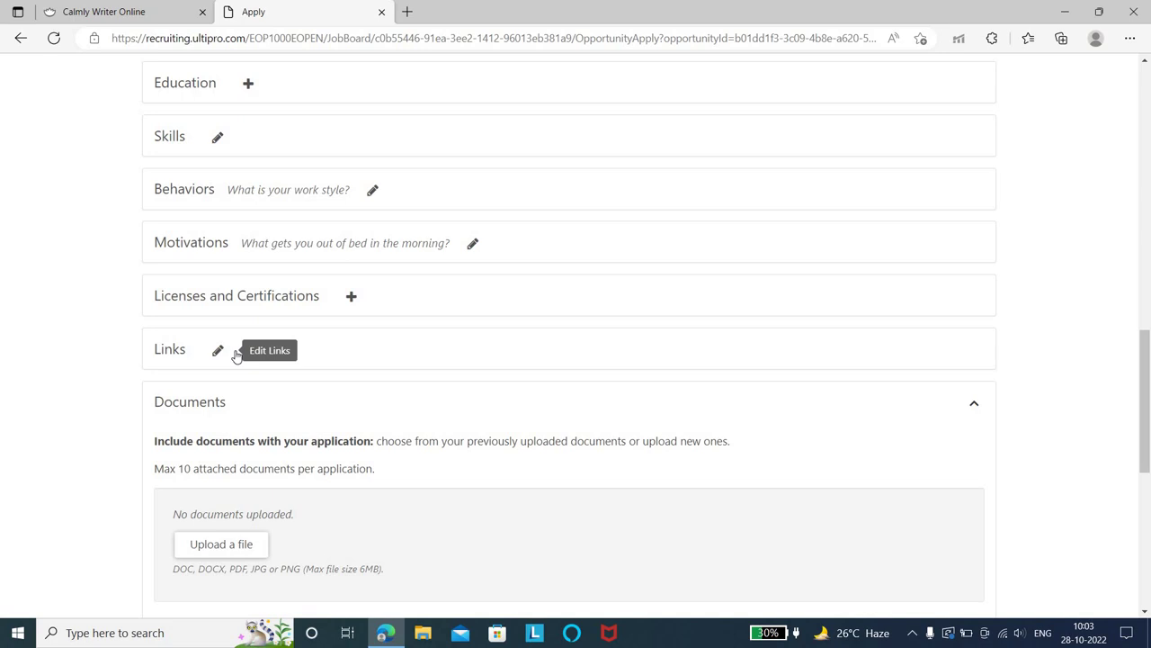
scroll(235, 356, "down", 1)
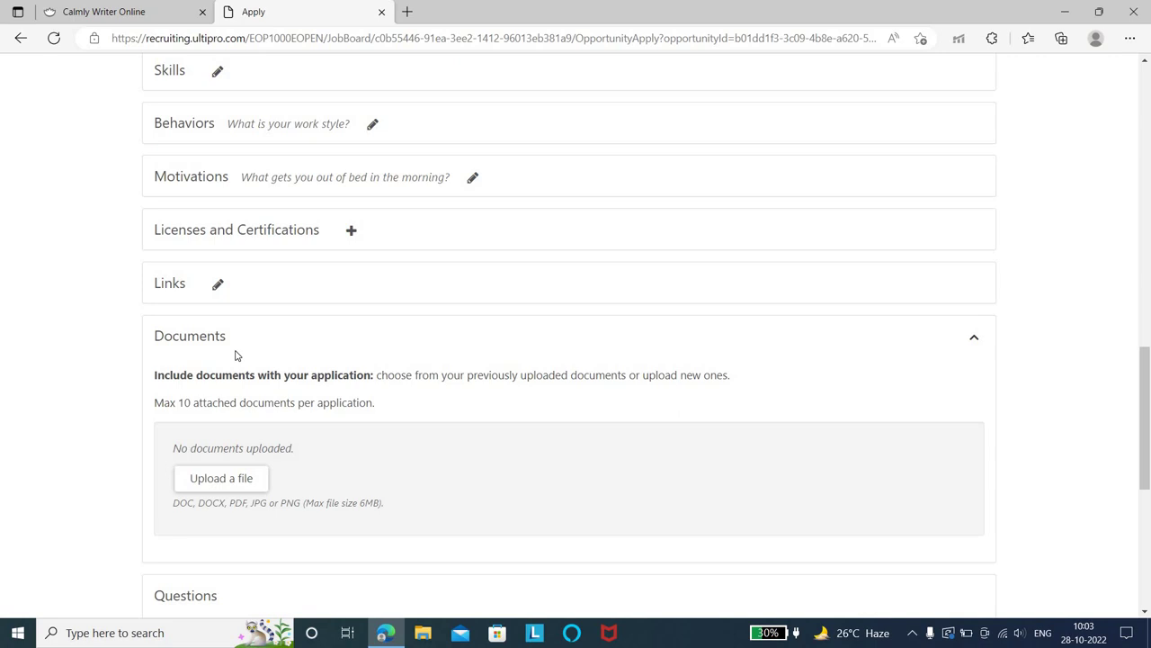
scroll(235, 356, "down", 3)
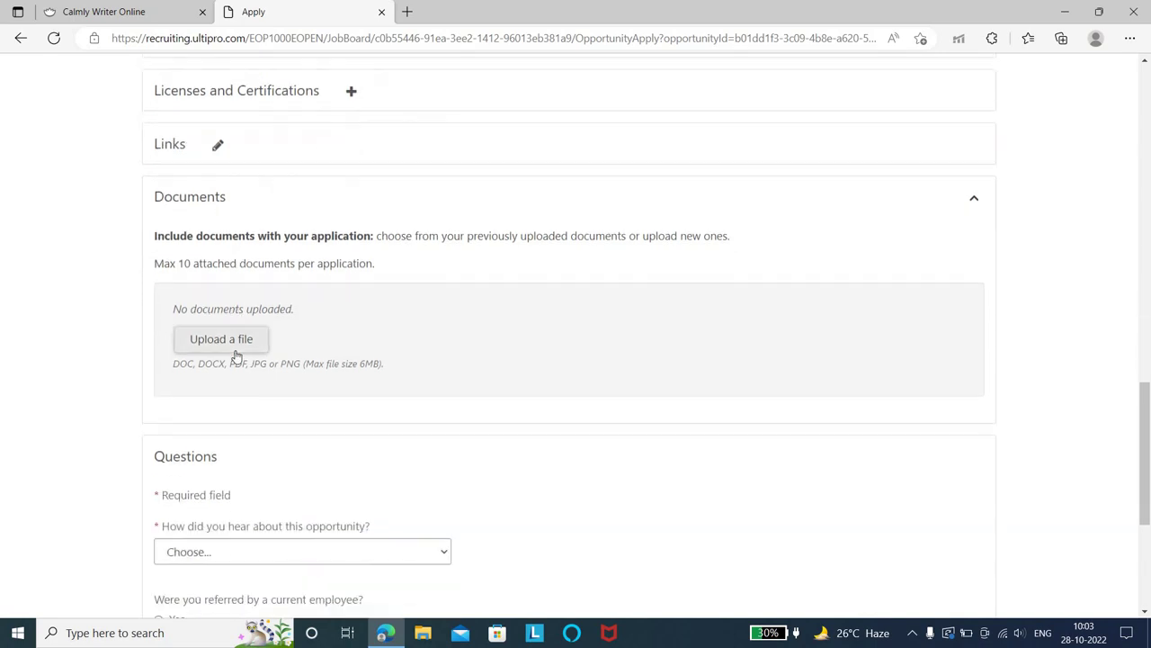
scroll(290, 369, "down", 1)
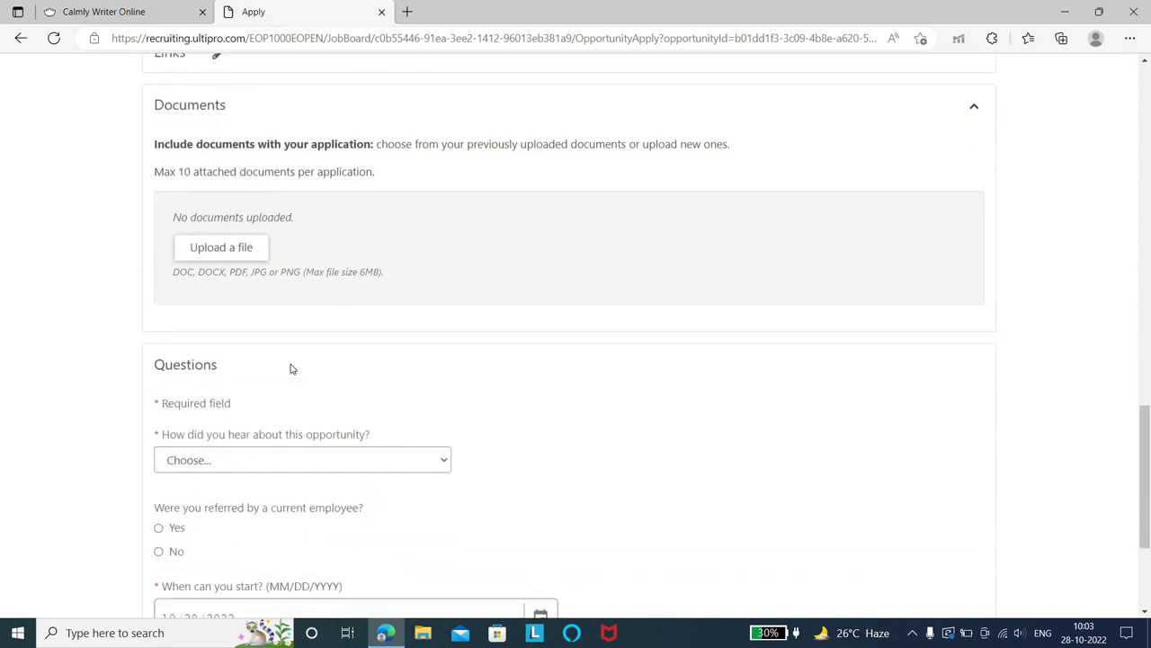
scroll(290, 368, "down", 2)
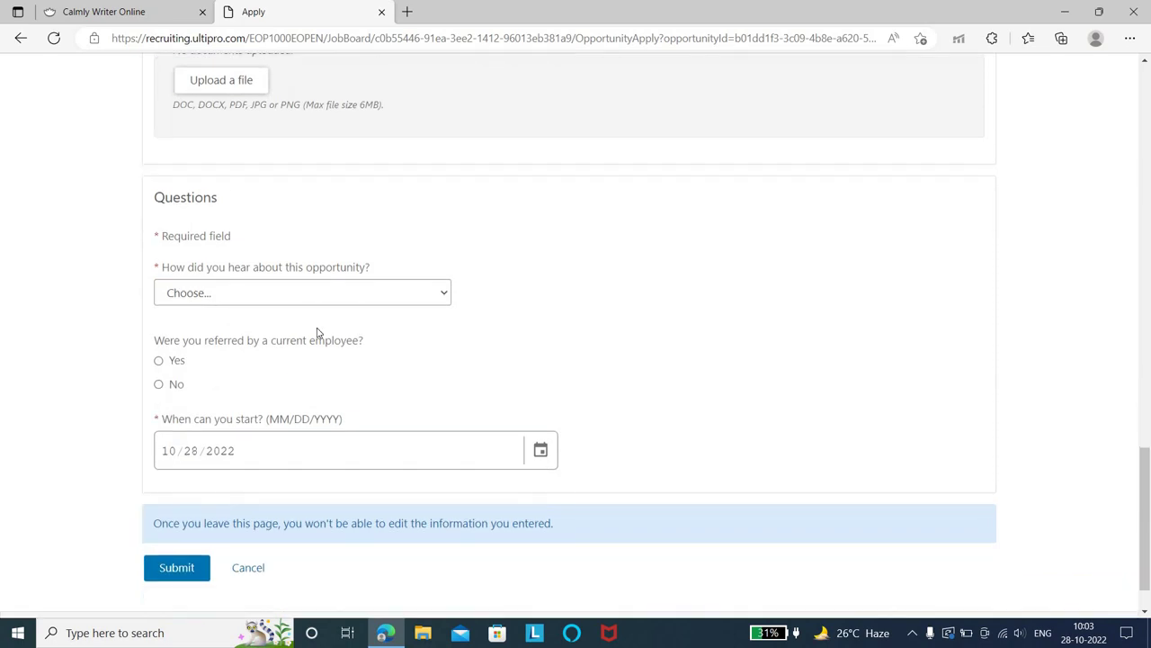
left_click(378, 289)
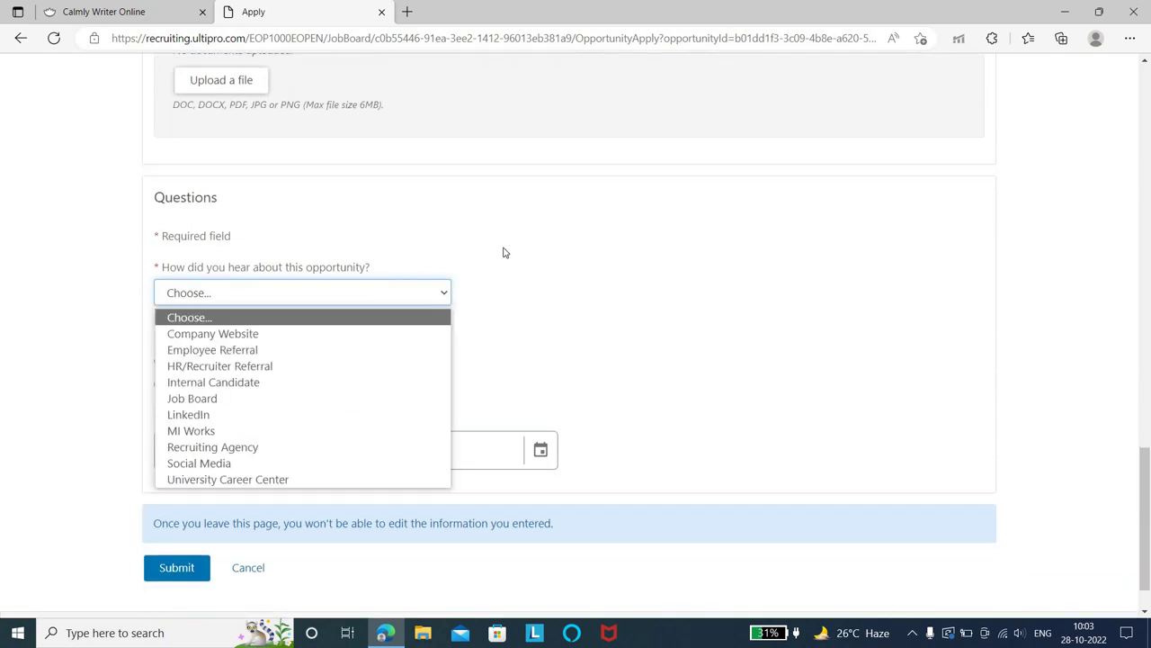
scroll(504, 253, "down", 1)
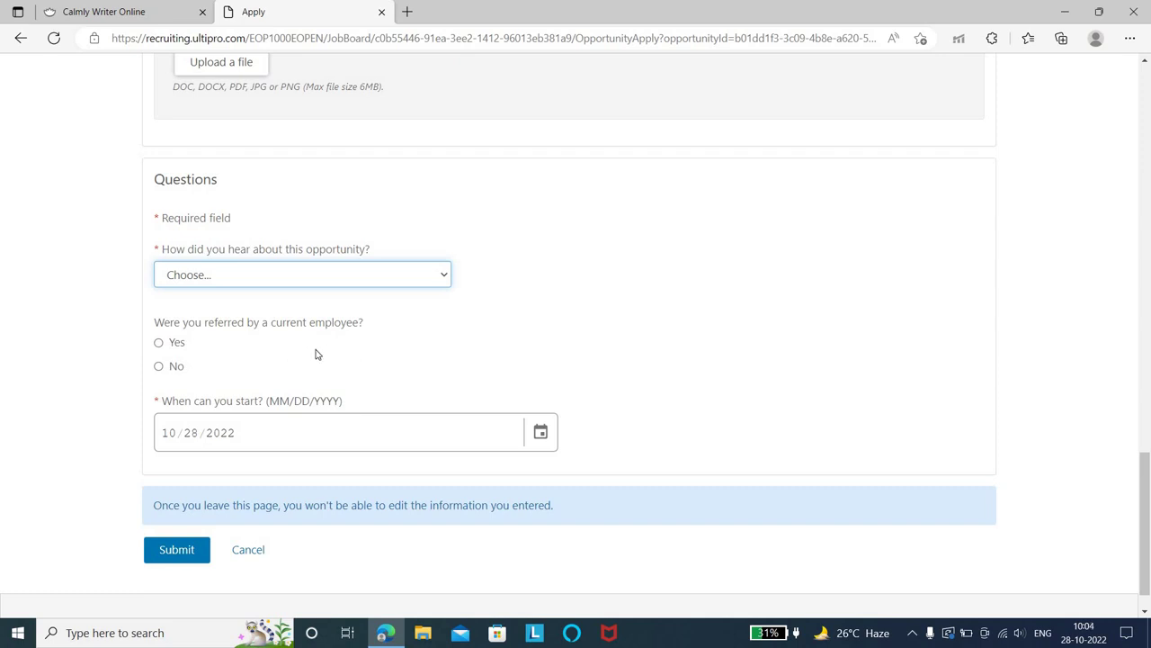
scroll(354, 375, "down", 1)
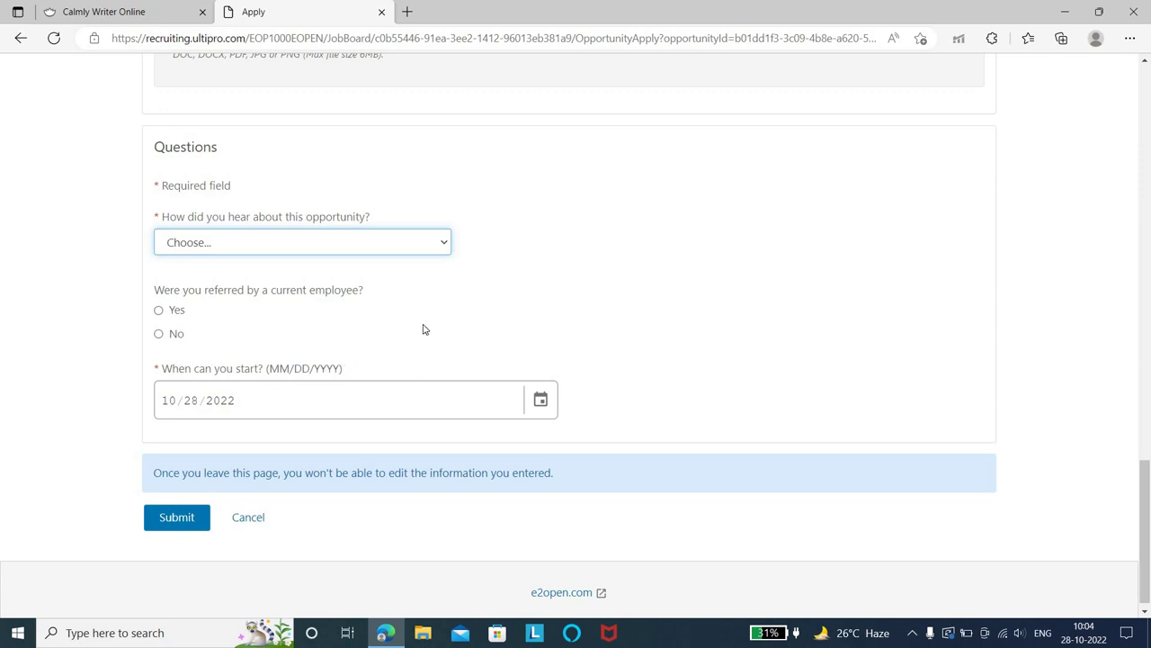
scroll(440, 338, "up", 10)
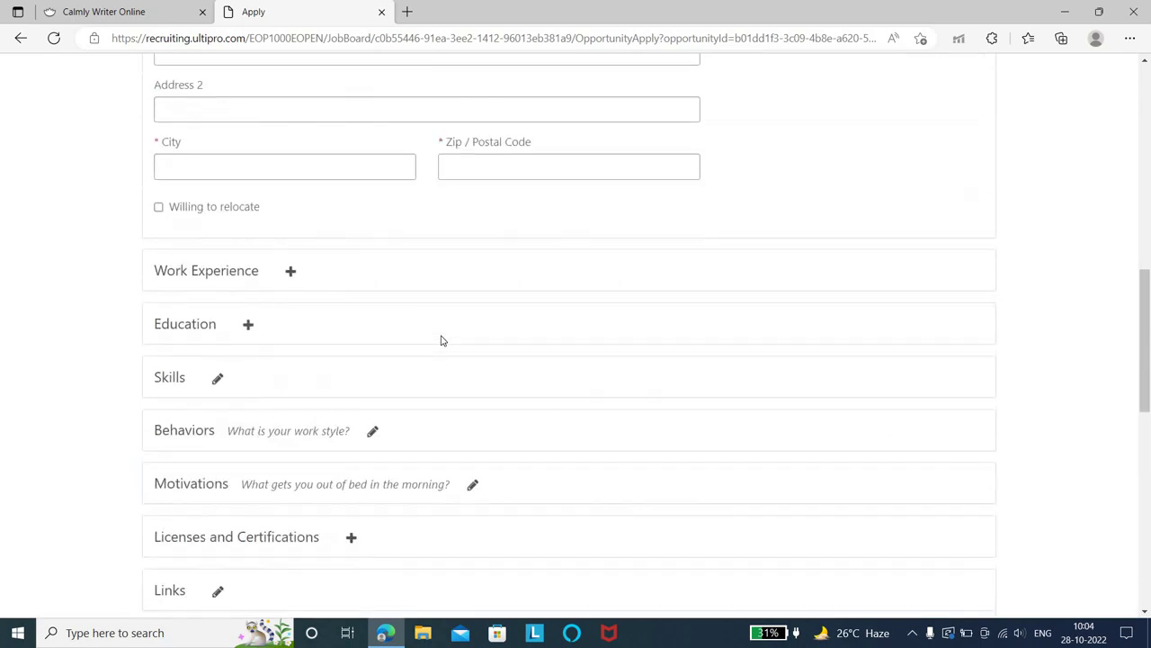
scroll(440, 340, "up", 10)
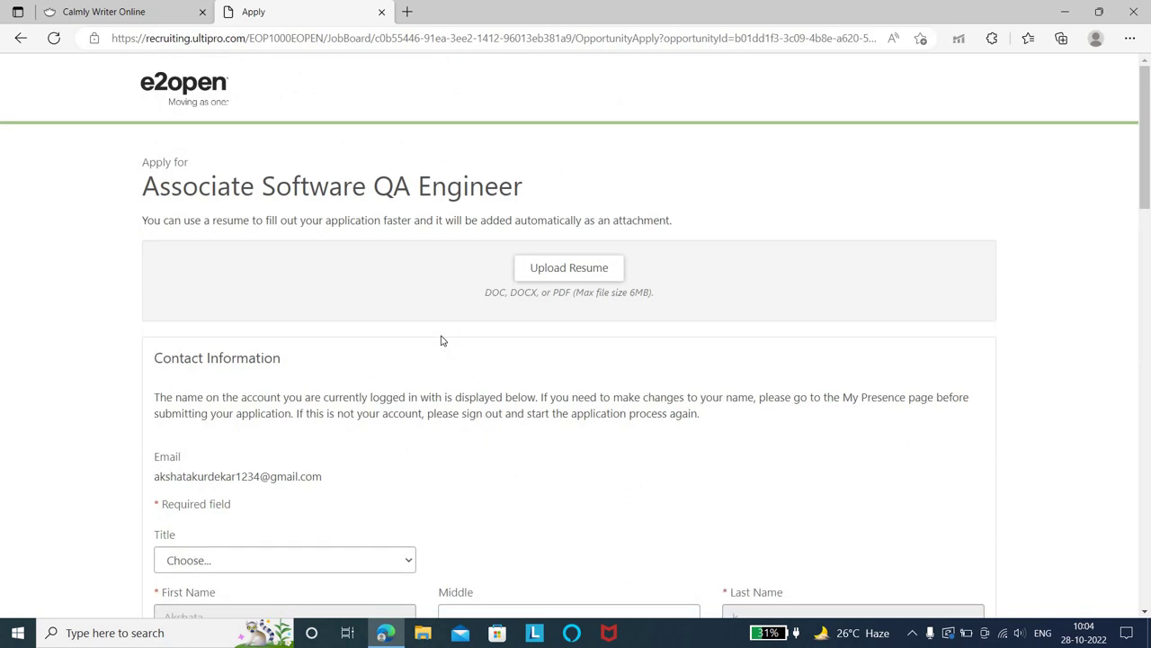
Return to the Calmly Writer Online tab showing the E2OPEN HIRING post
left_click(152, 13)
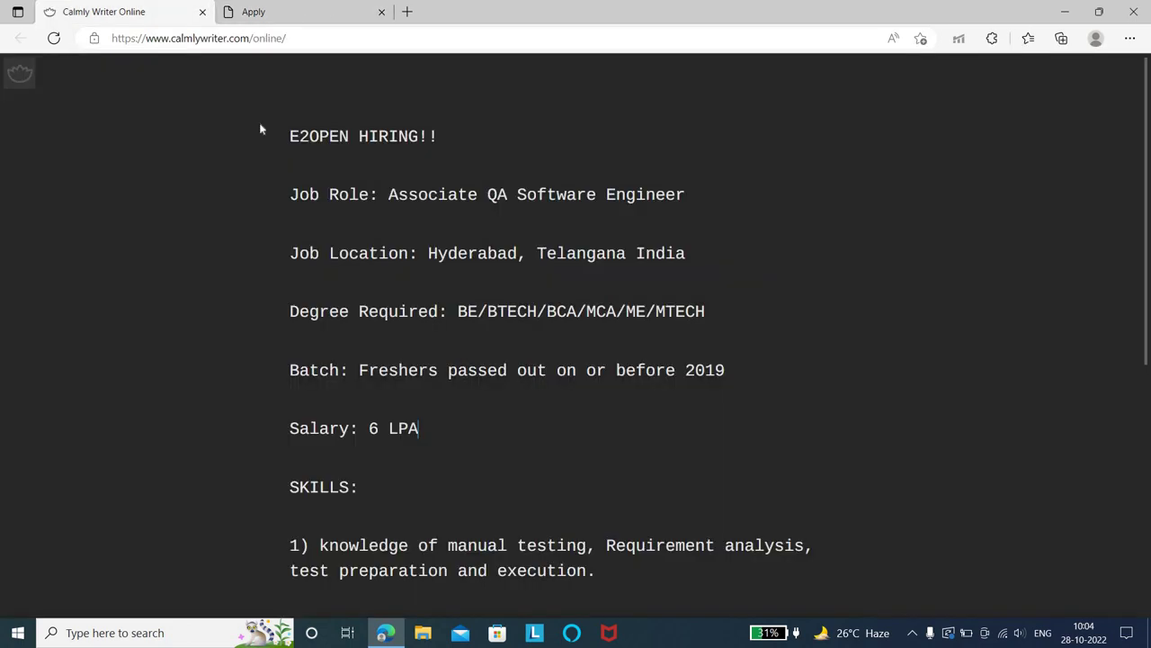